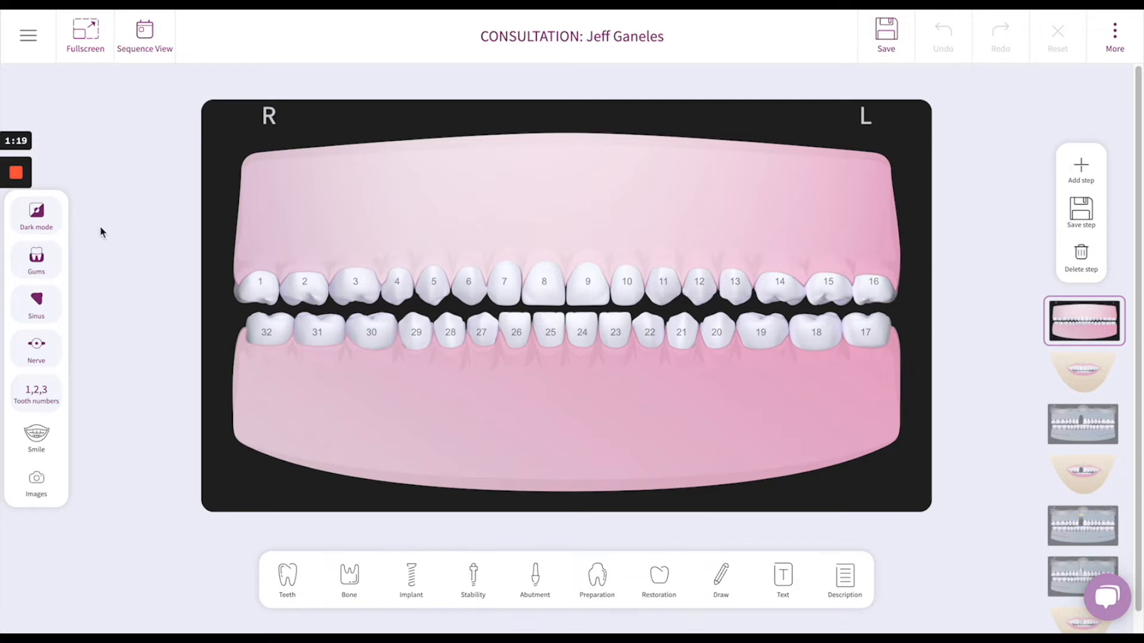
# Step: Switch dark mode off and back on, and hide and show the gums on the dental chart
pyautogui.click(43, 220)
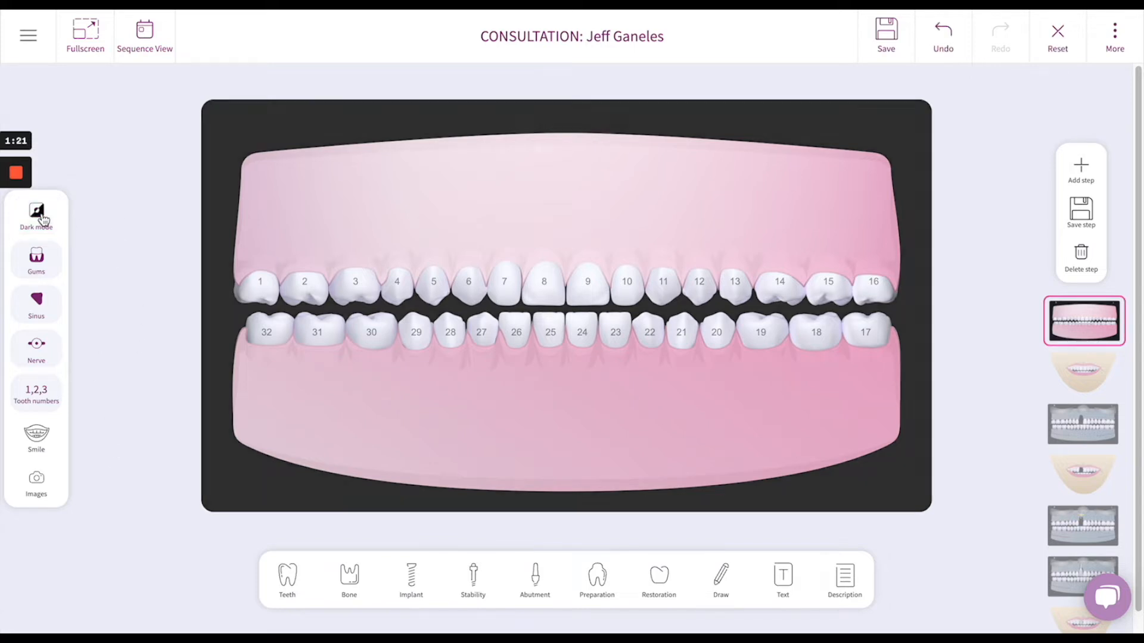
pyautogui.click(42, 223)
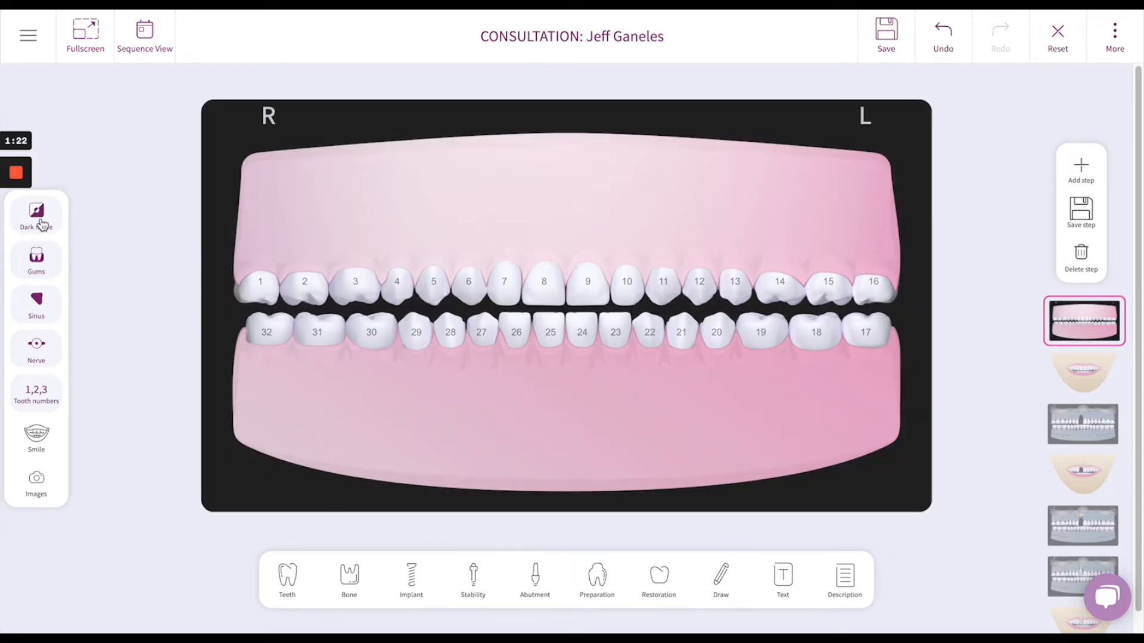
pyautogui.click(46, 267)
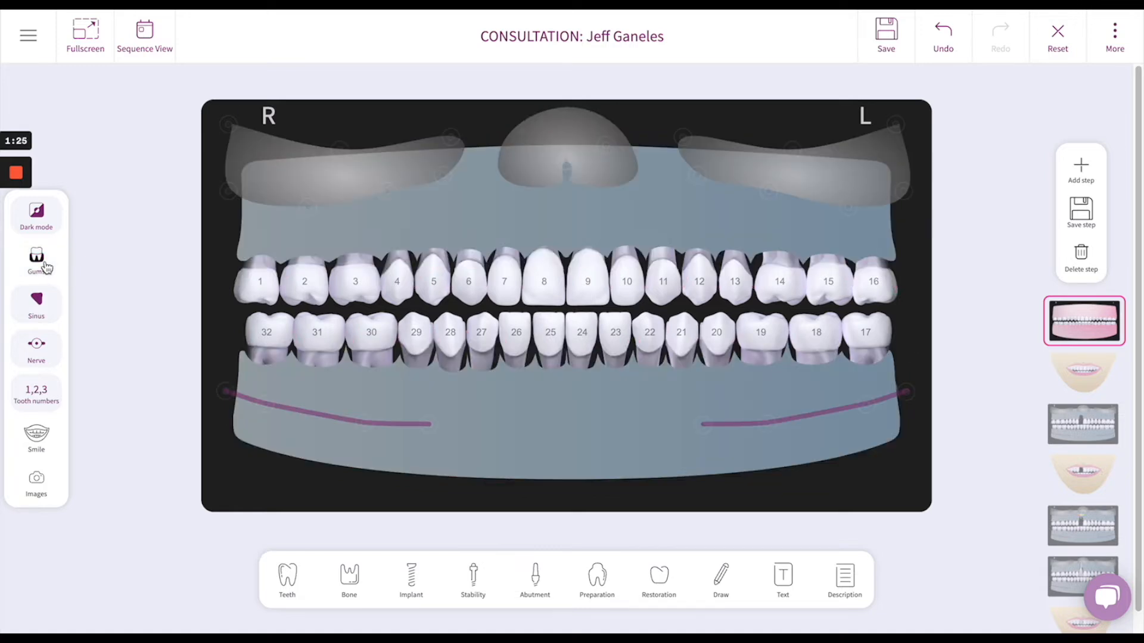
pyautogui.click(46, 267)
pyautogui.click(47, 314)
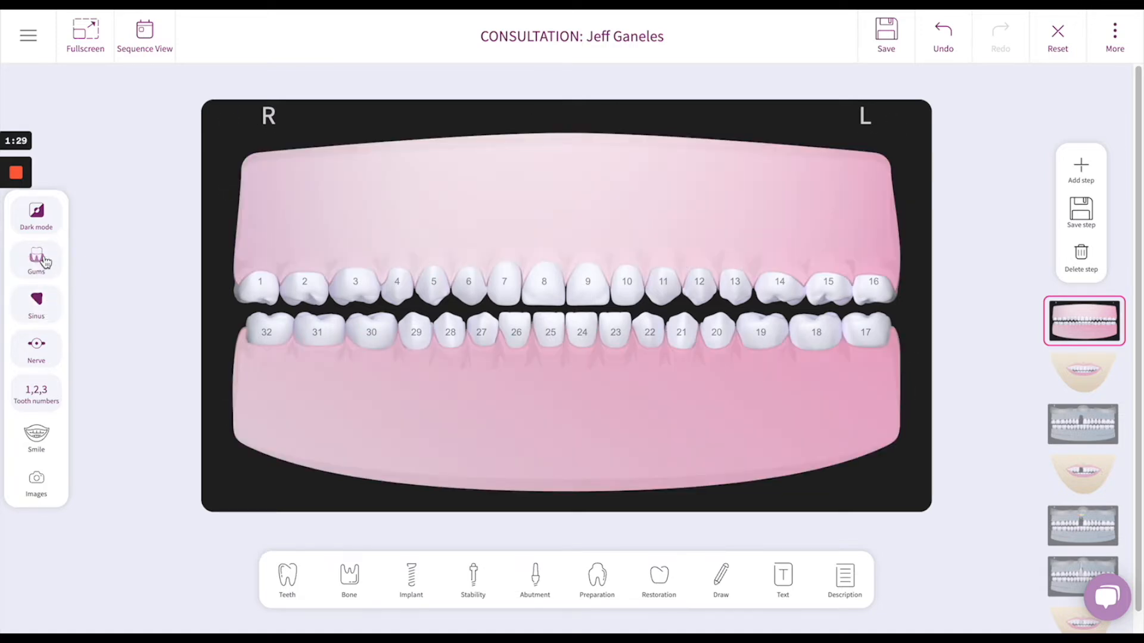
# Step: Hide the gums to expose the bone, and toggle the sinus and nerve overlays off and back on
pyautogui.click(42, 259)
pyautogui.click(49, 306)
pyautogui.click(50, 308)
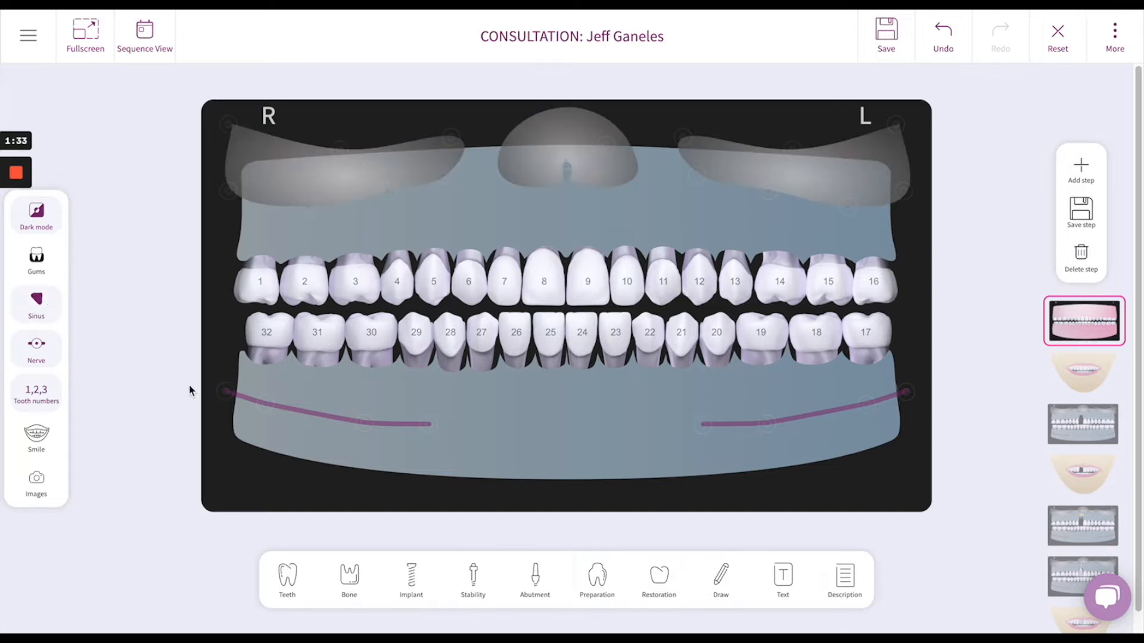
pyautogui.click(54, 357)
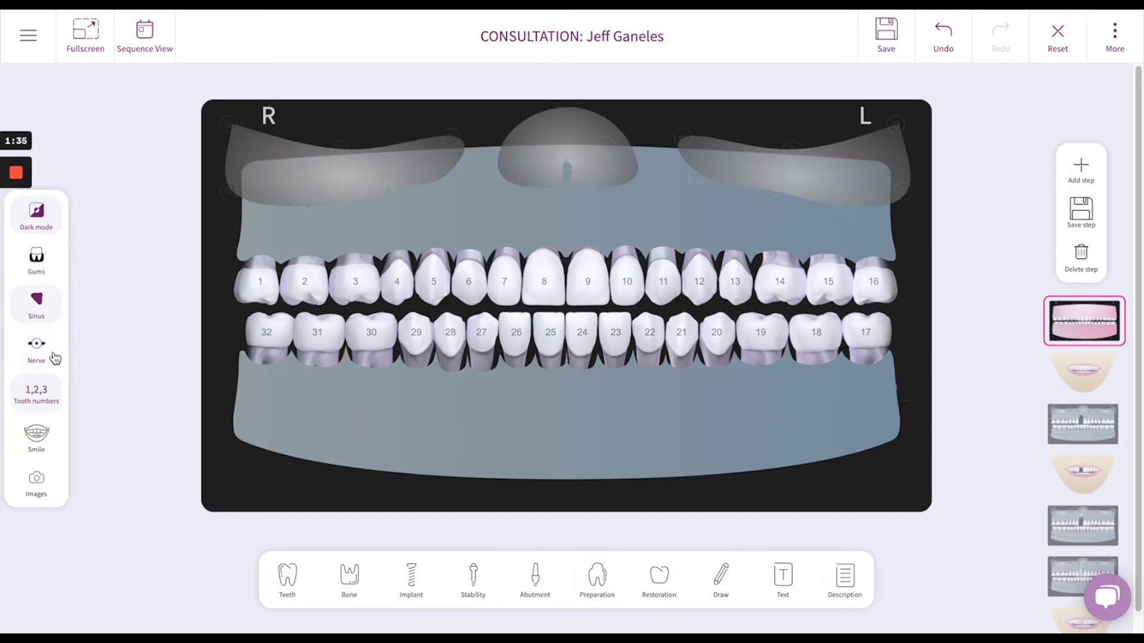
pyautogui.click(43, 353)
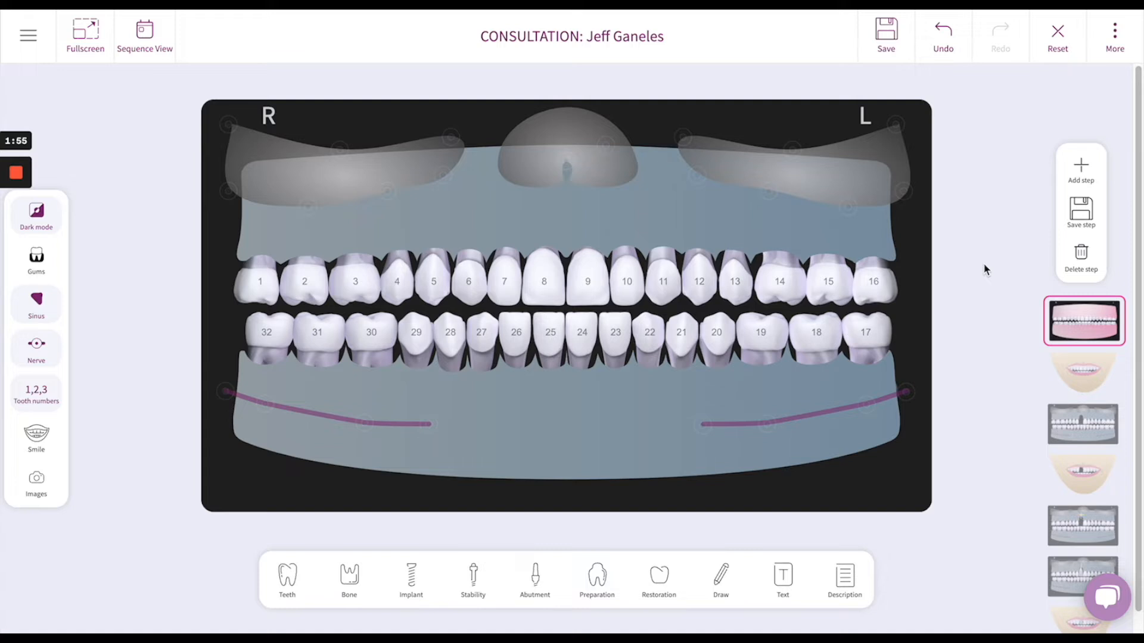
# Step: Reselect the first procedure step and save the changes made to it
pyautogui.click(1057, 317)
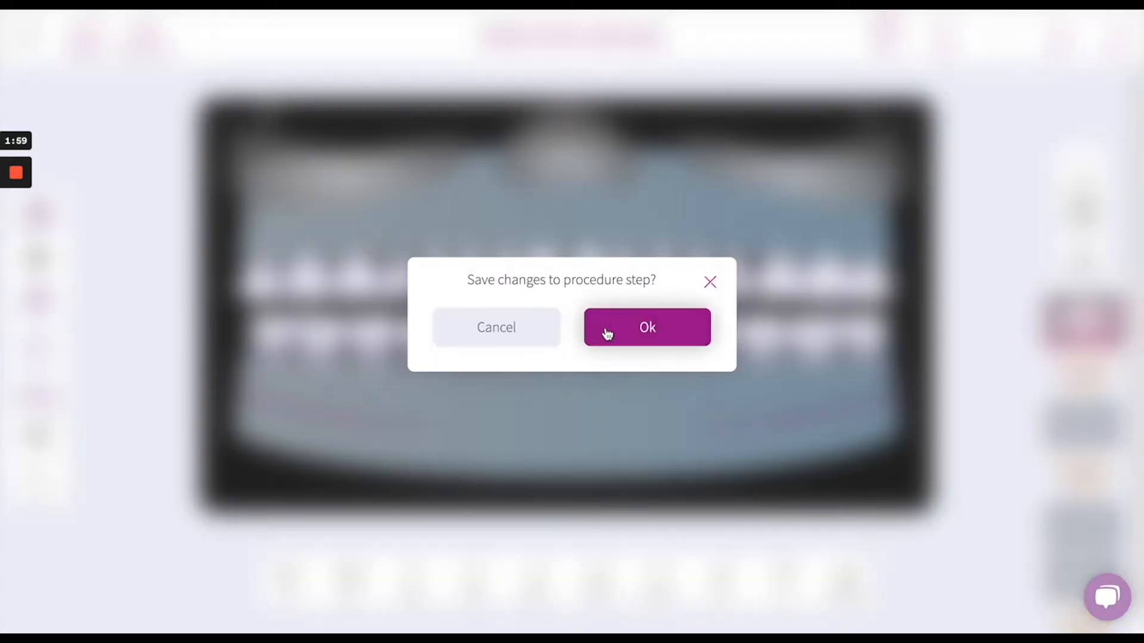
pyautogui.click(503, 331)
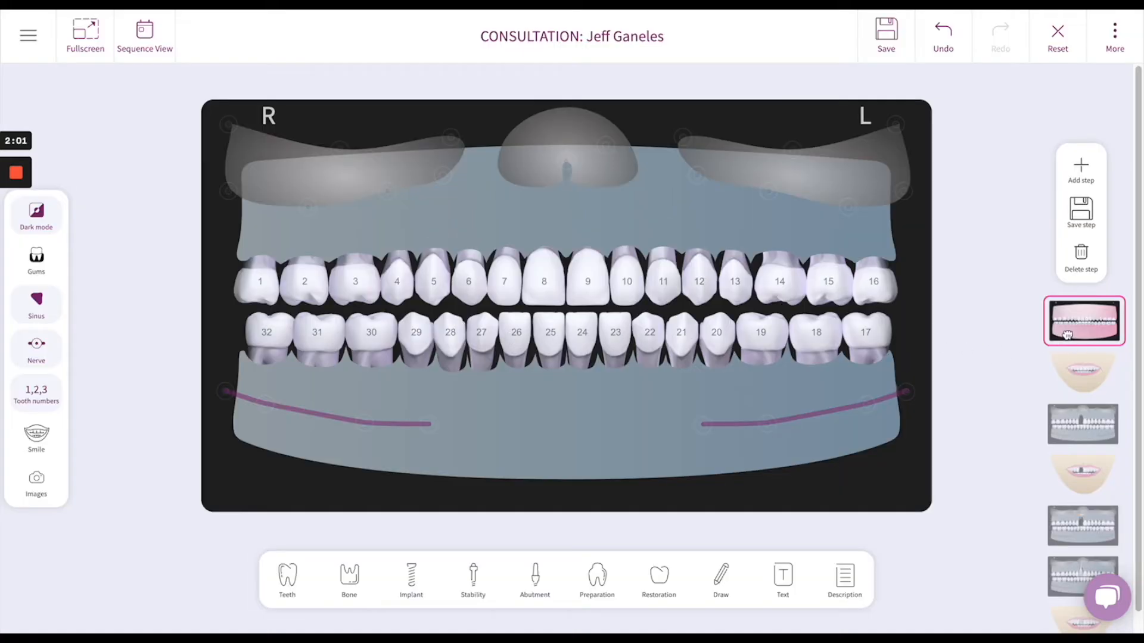
pyautogui.click(1066, 335)
pyautogui.click(679, 340)
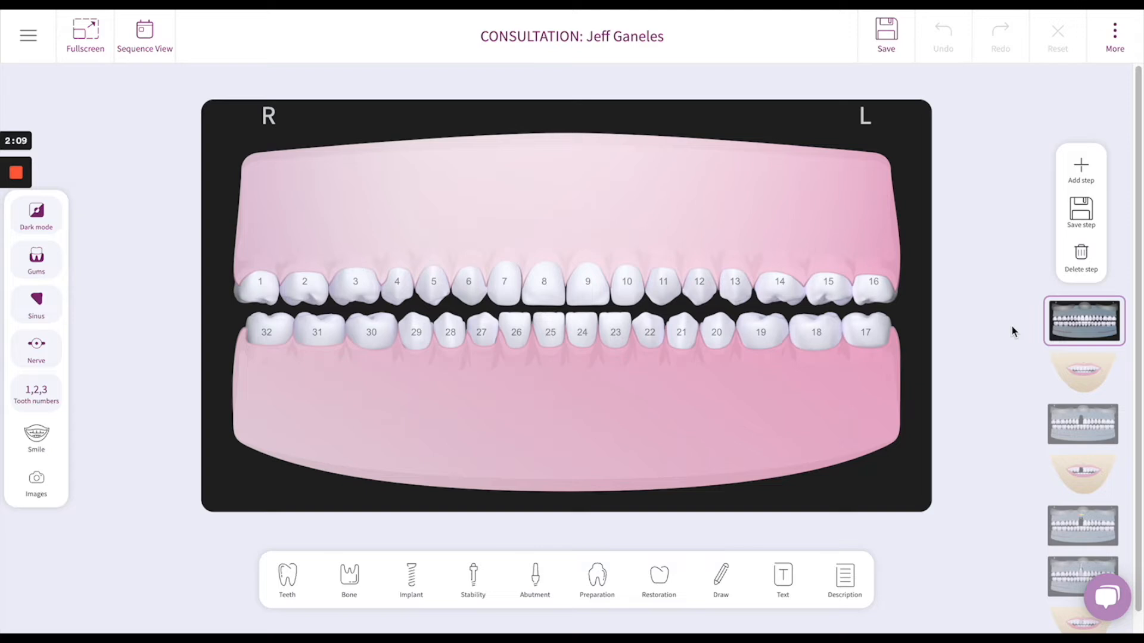
# Step: Review the remaining procedure steps in order, from the initial smile view to the smile with the finished crown
pyautogui.click(1085, 378)
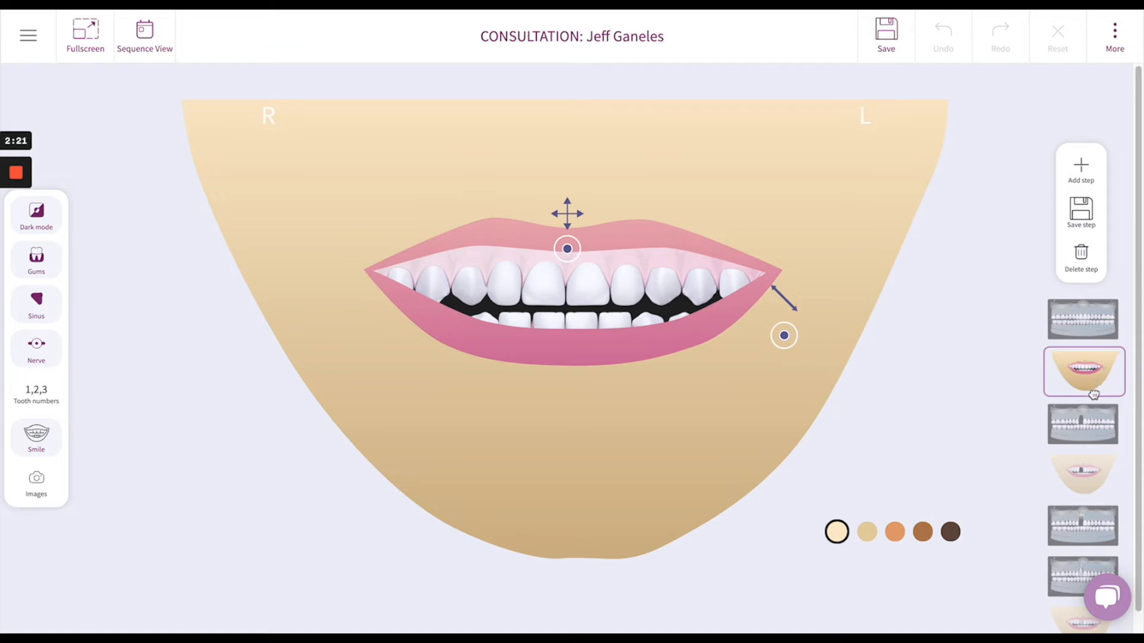
pyautogui.click(1095, 424)
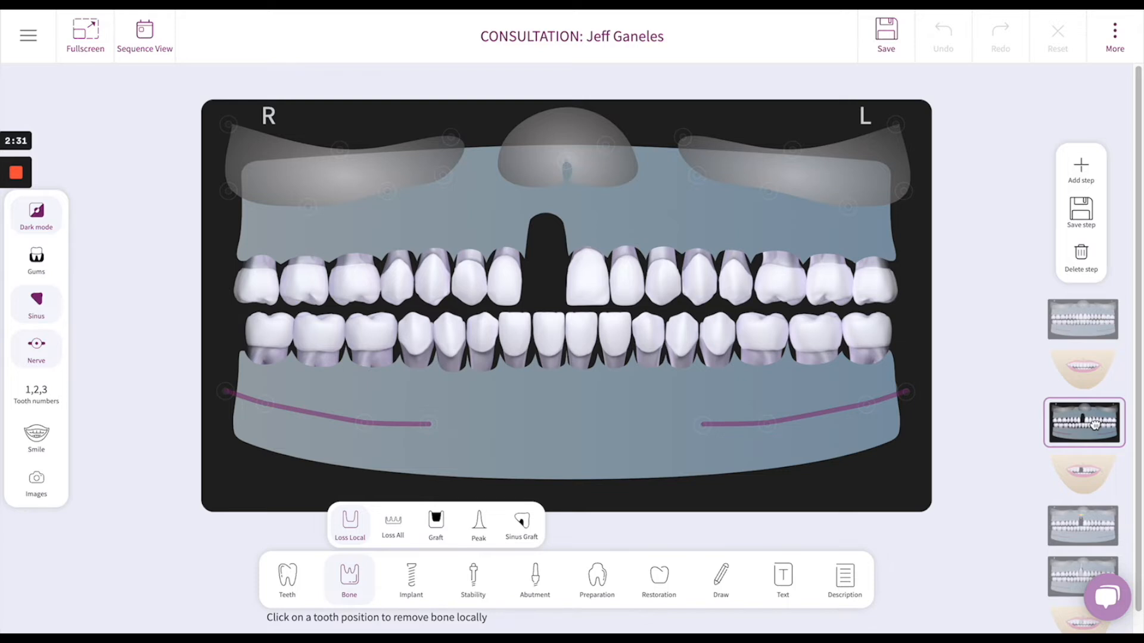
pyautogui.click(1091, 471)
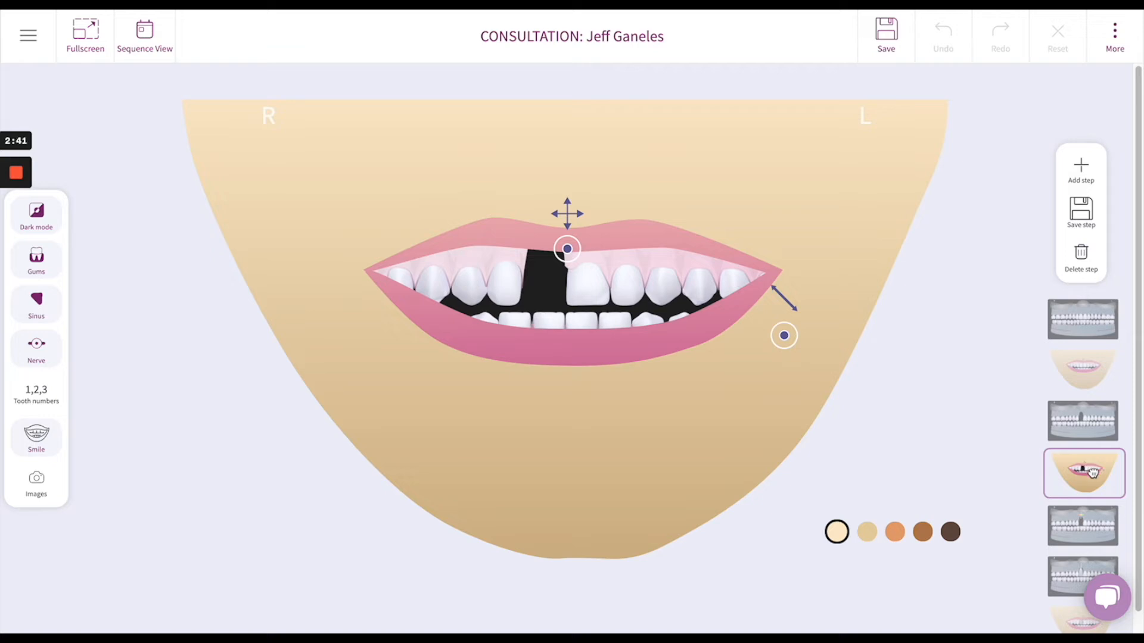
pyautogui.click(1102, 533)
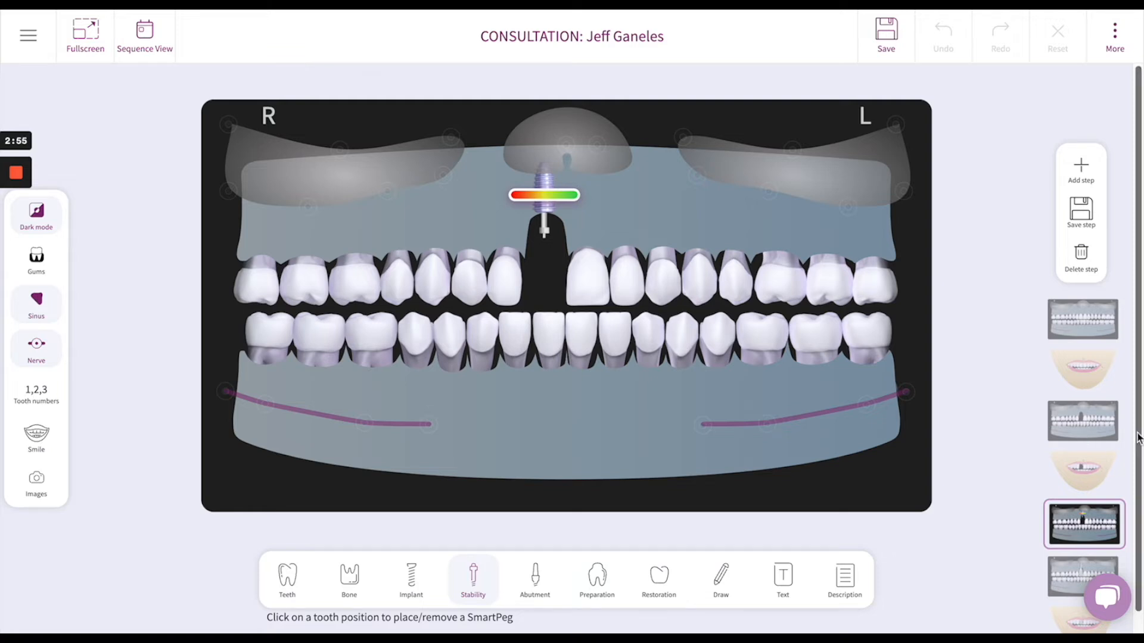
pyautogui.moveTo(1138, 438); pyautogui.dragTo(1138, 486)
pyautogui.click(1062, 547)
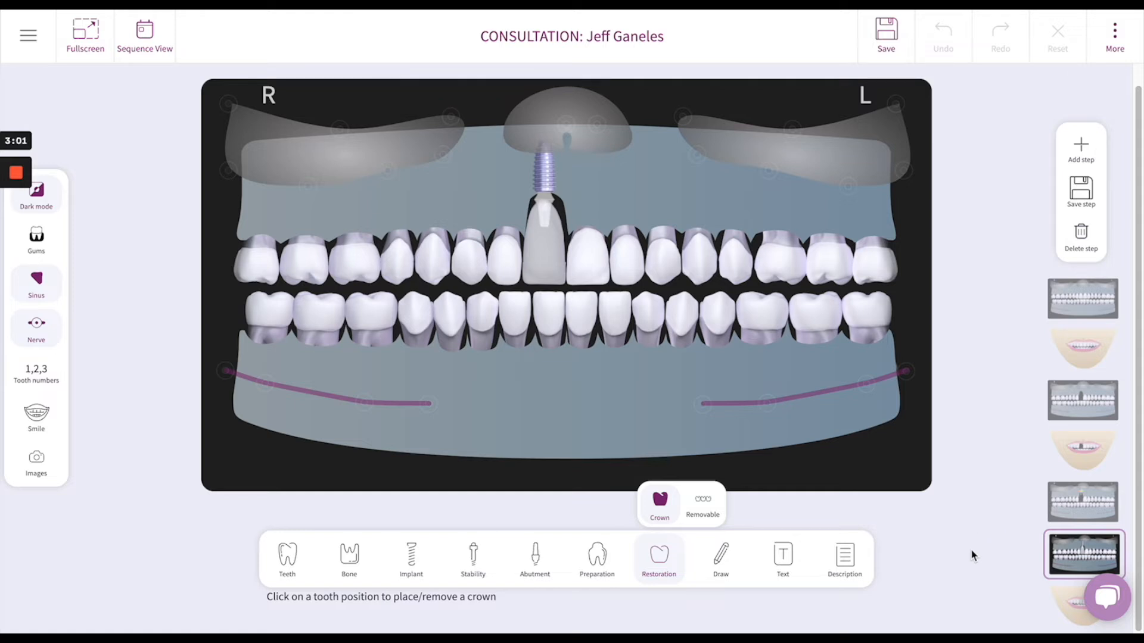
pyautogui.click(1069, 602)
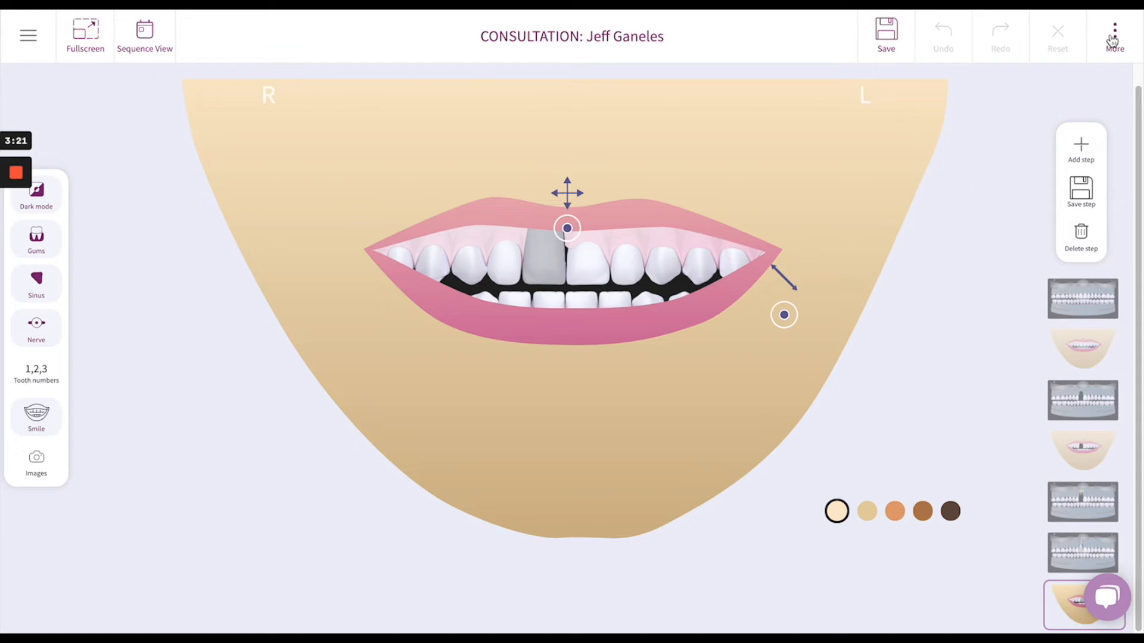
# Step: Load the saved procedure "implant with correction of bony defect" into the consultation
pyautogui.click(1112, 41)
pyautogui.click(1090, 130)
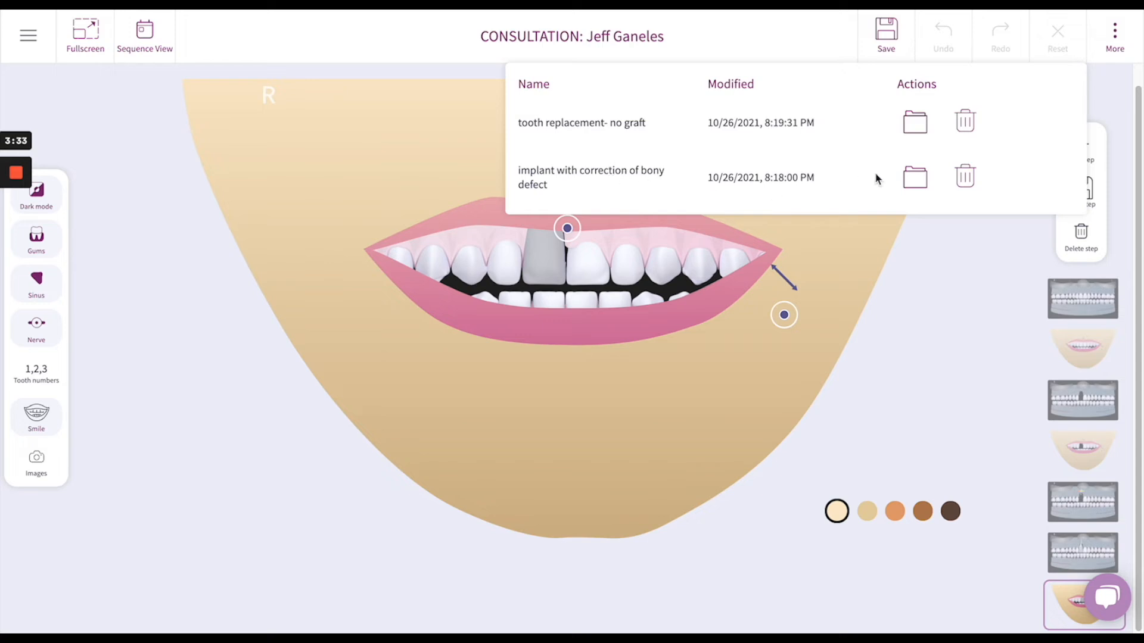
pyautogui.click(917, 182)
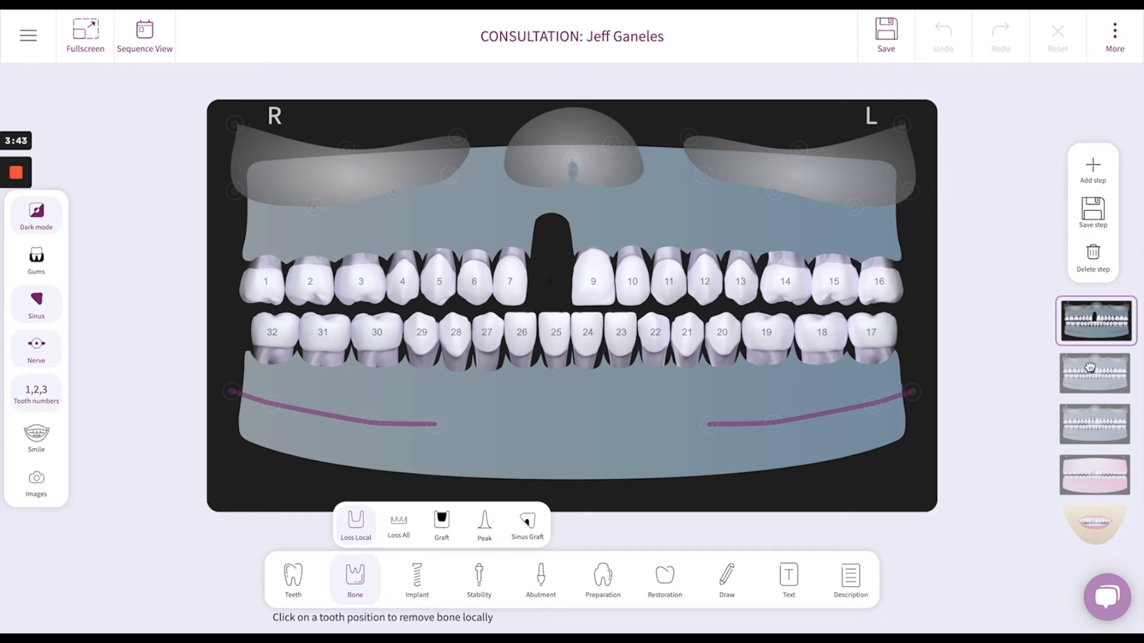
# Step: Review the loaded procedure's implant stability, crown, gums and smile steps in order
pyautogui.click(1106, 374)
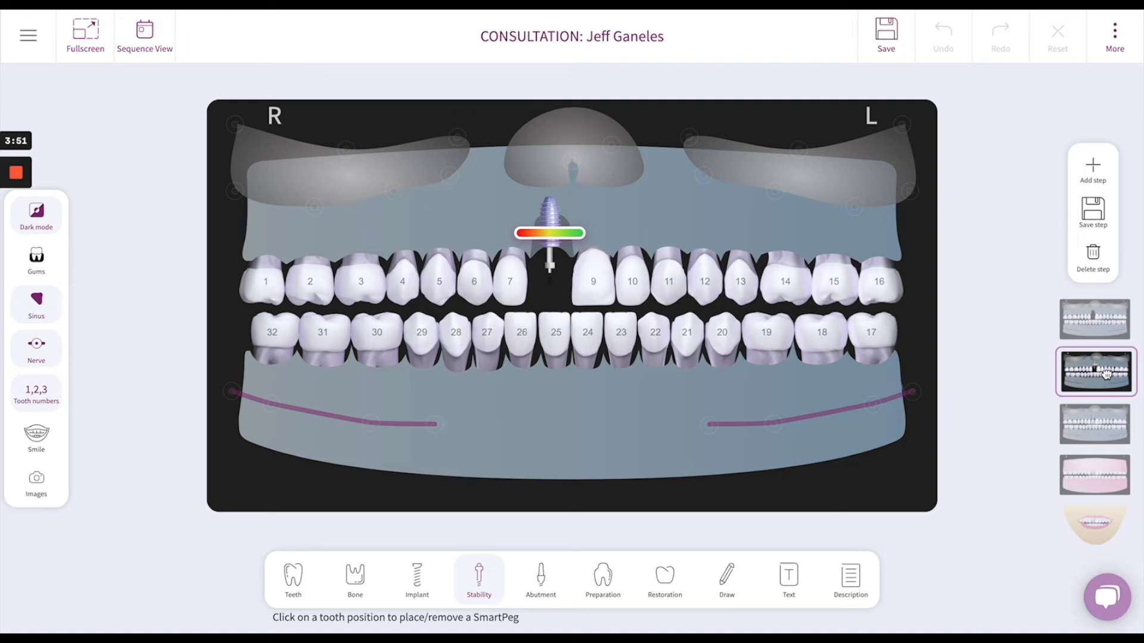
pyautogui.click(1101, 424)
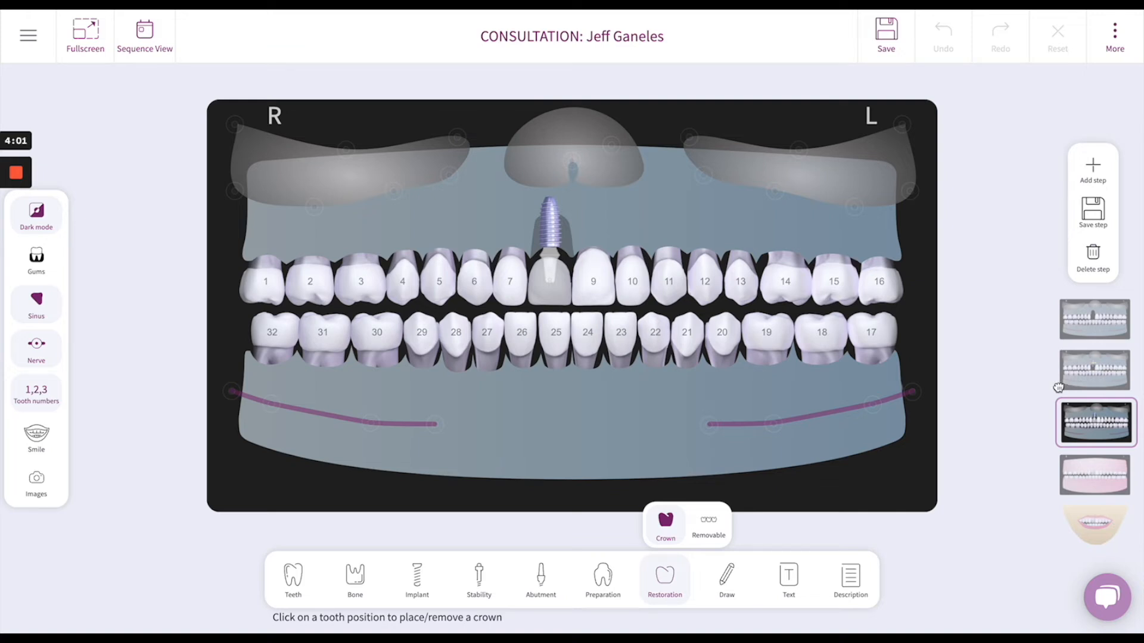
pyautogui.click(1099, 476)
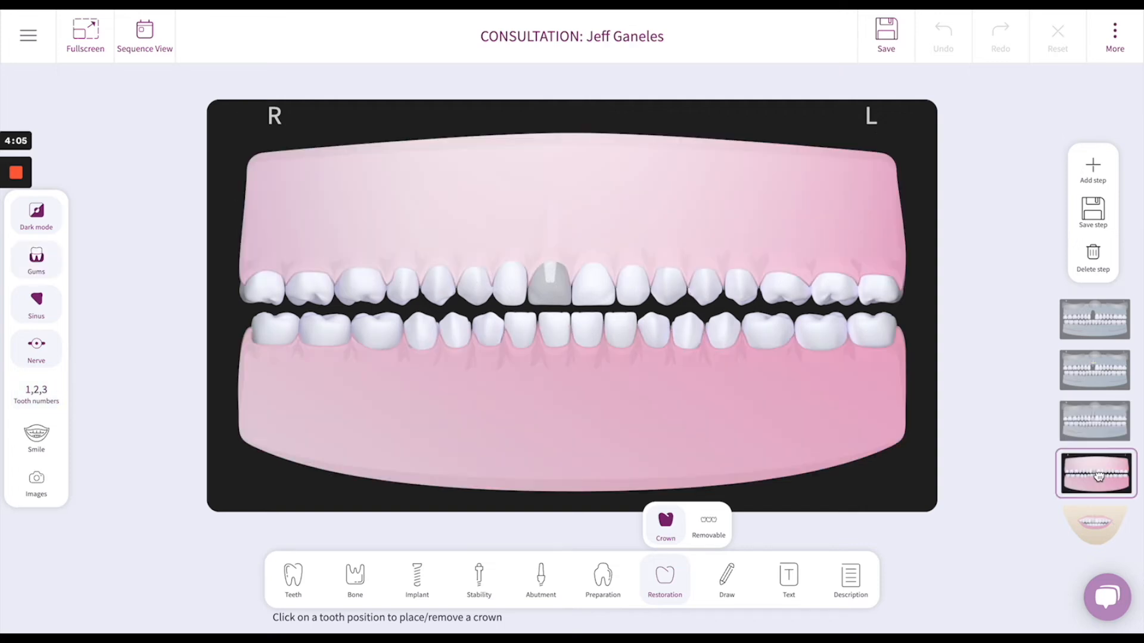
pyautogui.click(1099, 525)
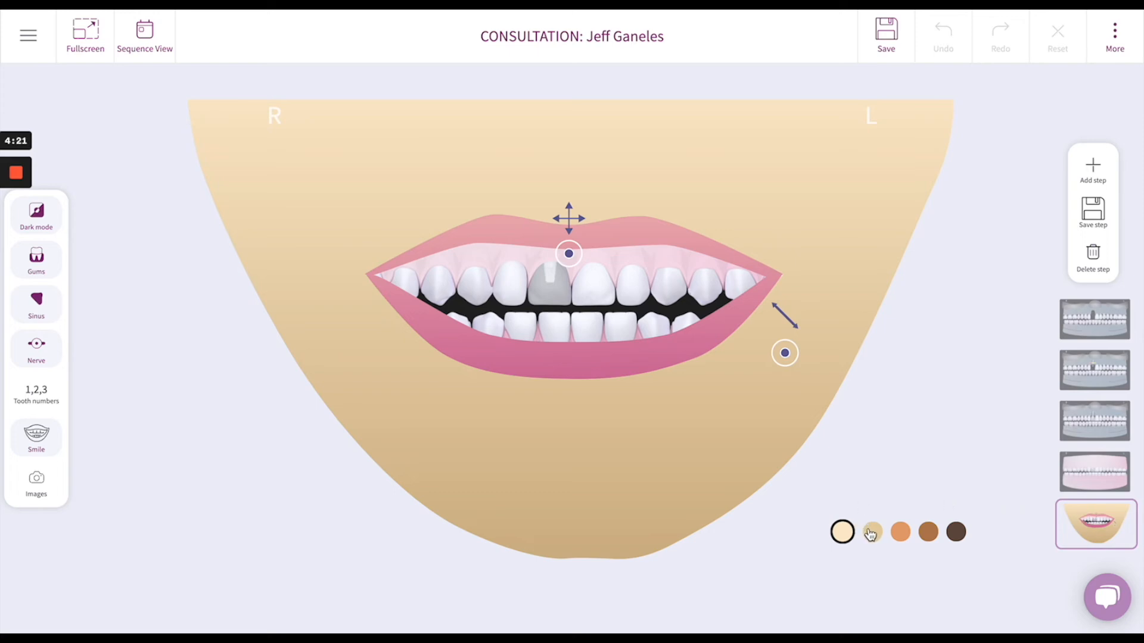
# Step: Try the darkest, the beige and the brown skin tones on the smile view, and return to the lightest tone
pyautogui.click(954, 533)
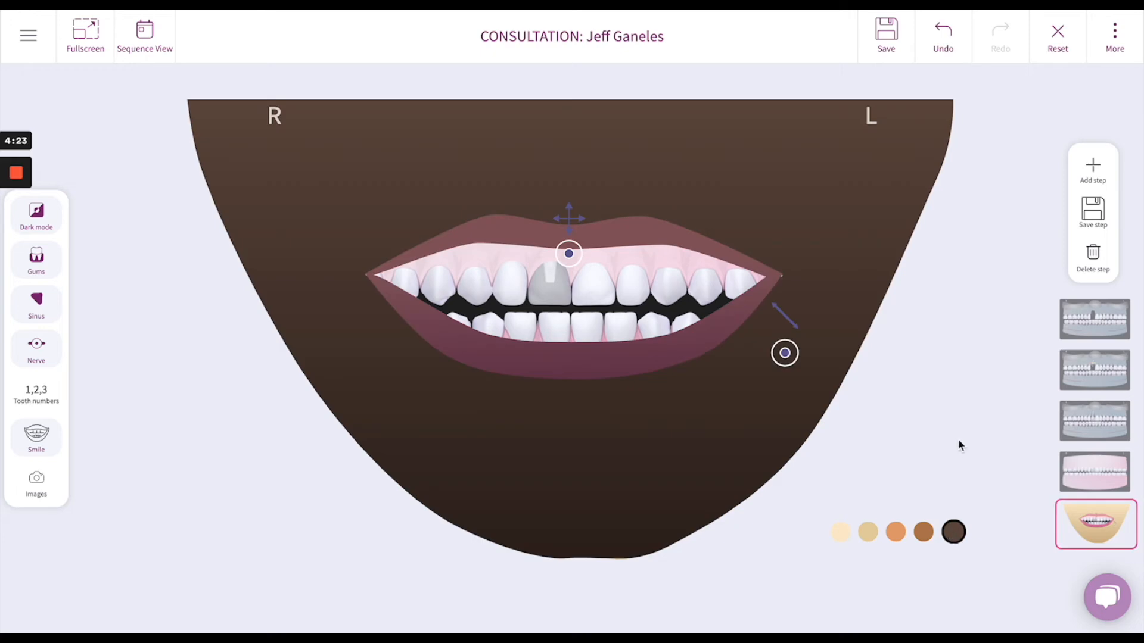
pyautogui.click(868, 533)
pyautogui.click(927, 534)
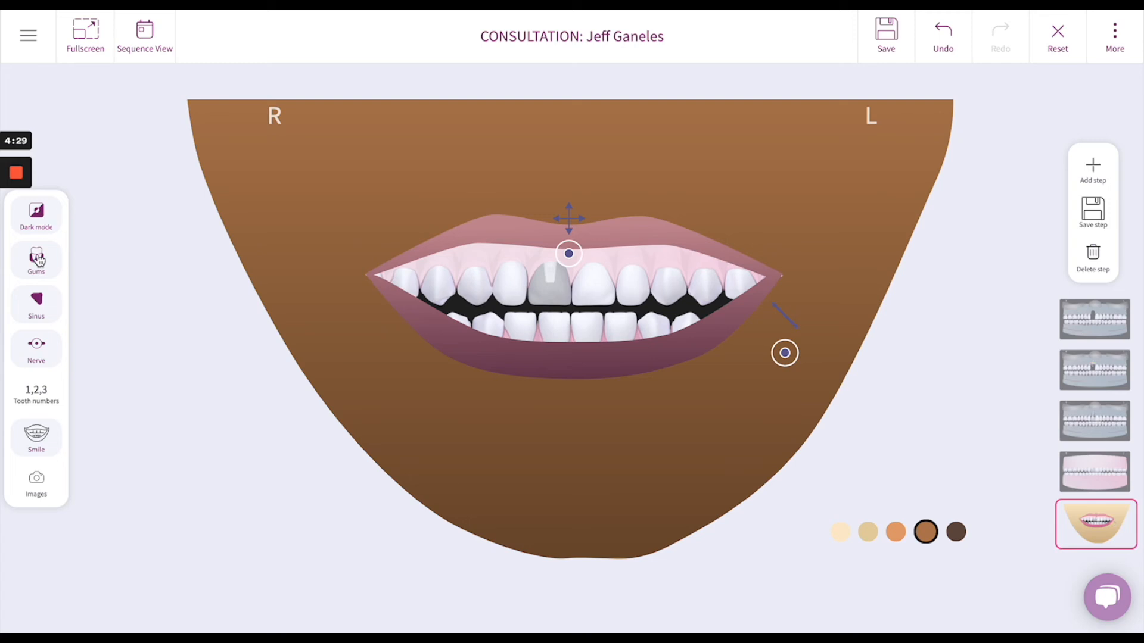
pyautogui.click(840, 532)
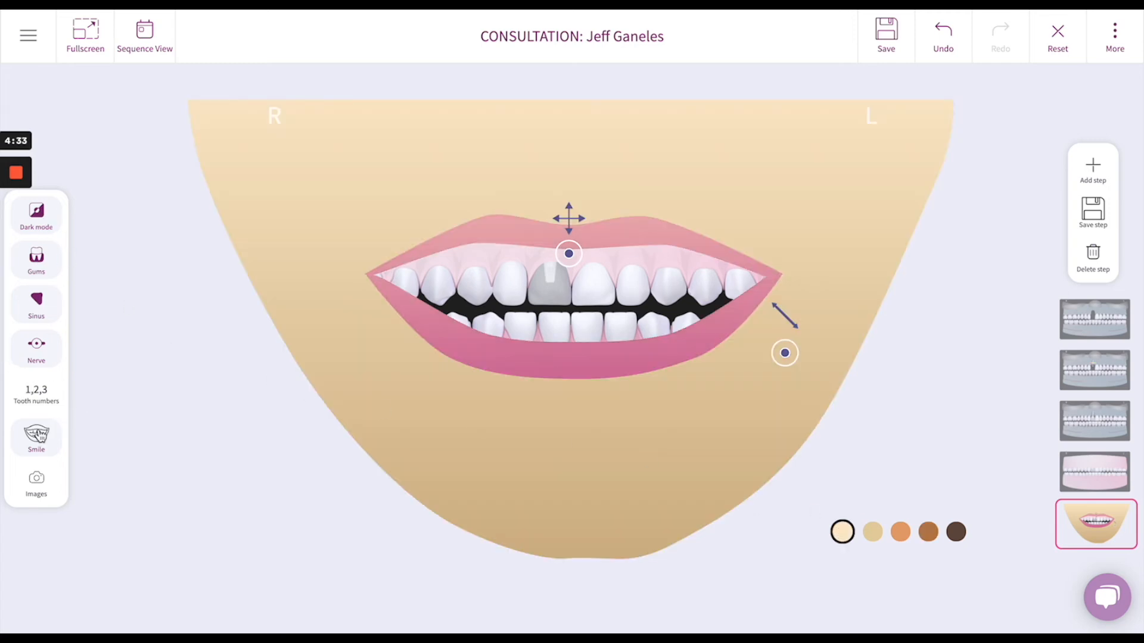
# Step: Turn off the smile view and the gums to expose the bone and implant
pyautogui.click(39, 435)
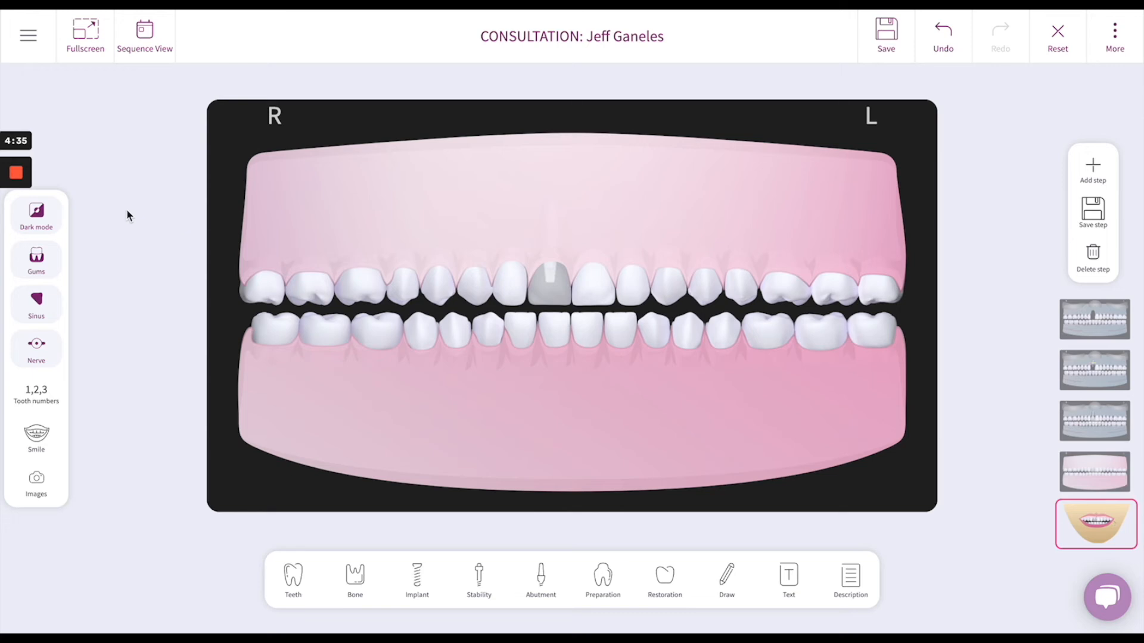
pyautogui.click(37, 260)
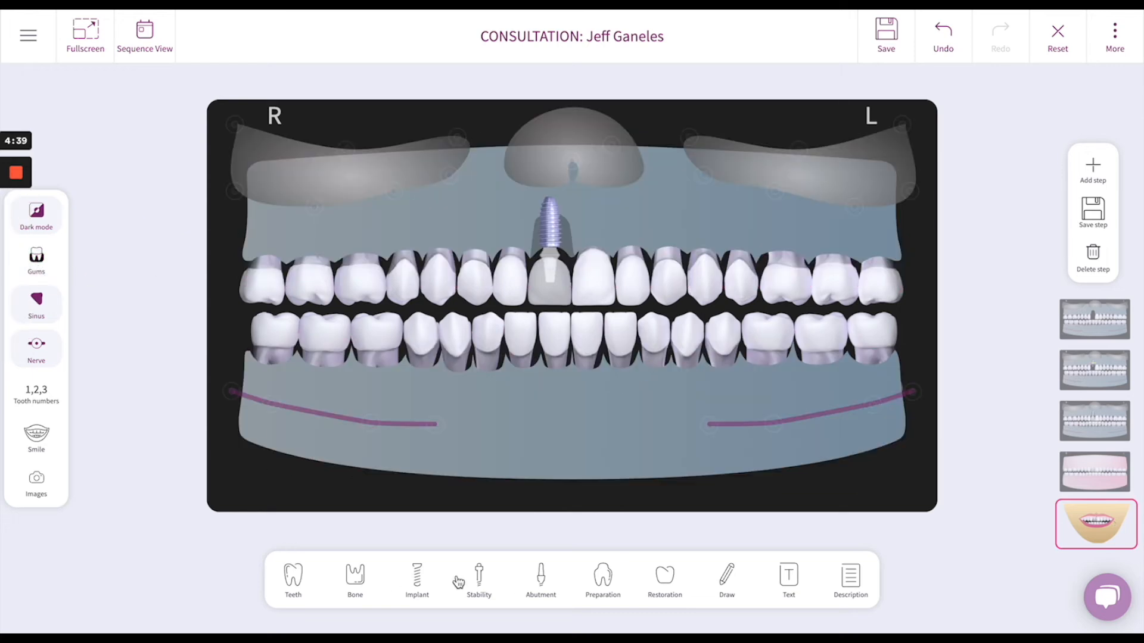
# Step: Remove single tooth 28, and remove all the teeth in the lower jaw
pyautogui.click(294, 578)
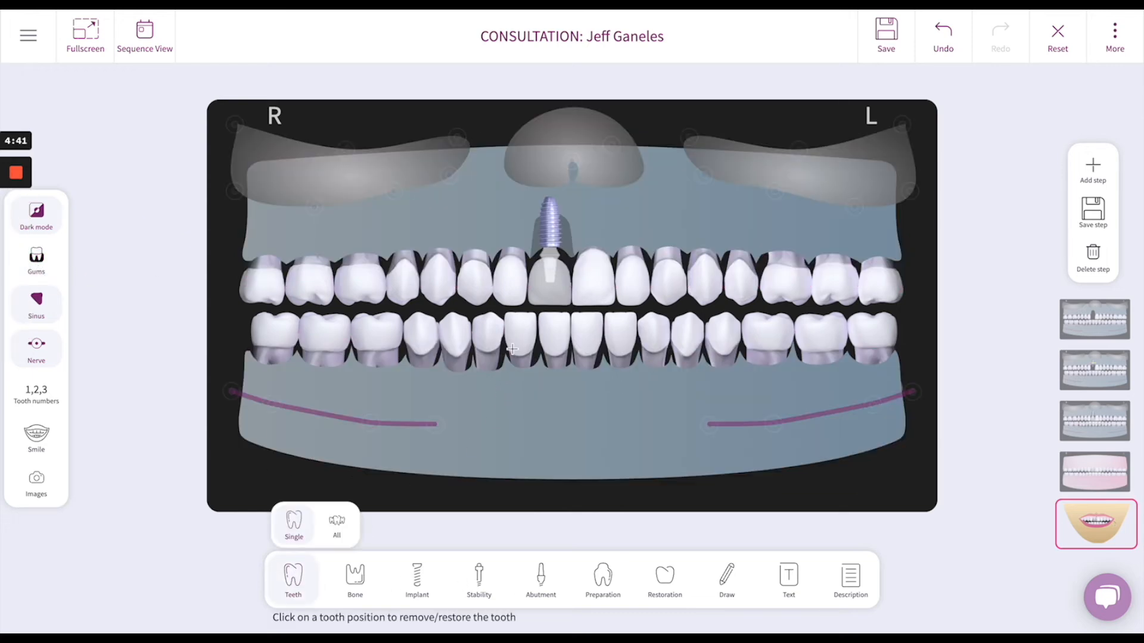
pyautogui.click(467, 342)
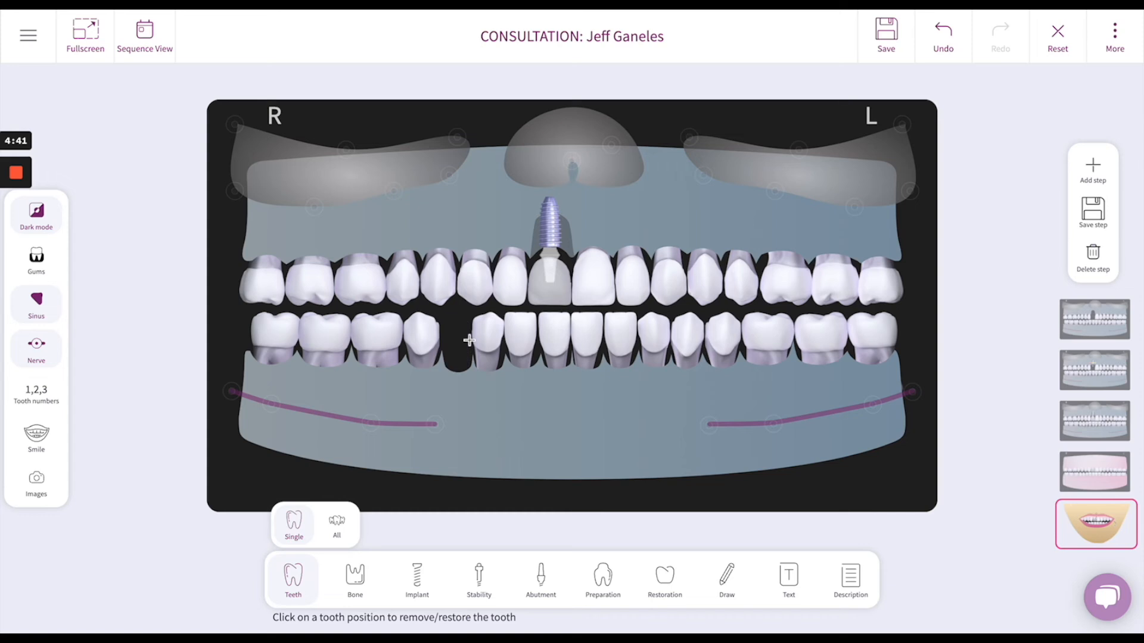
pyautogui.click(293, 581)
pyautogui.click(292, 581)
pyautogui.click(334, 523)
pyautogui.click(557, 339)
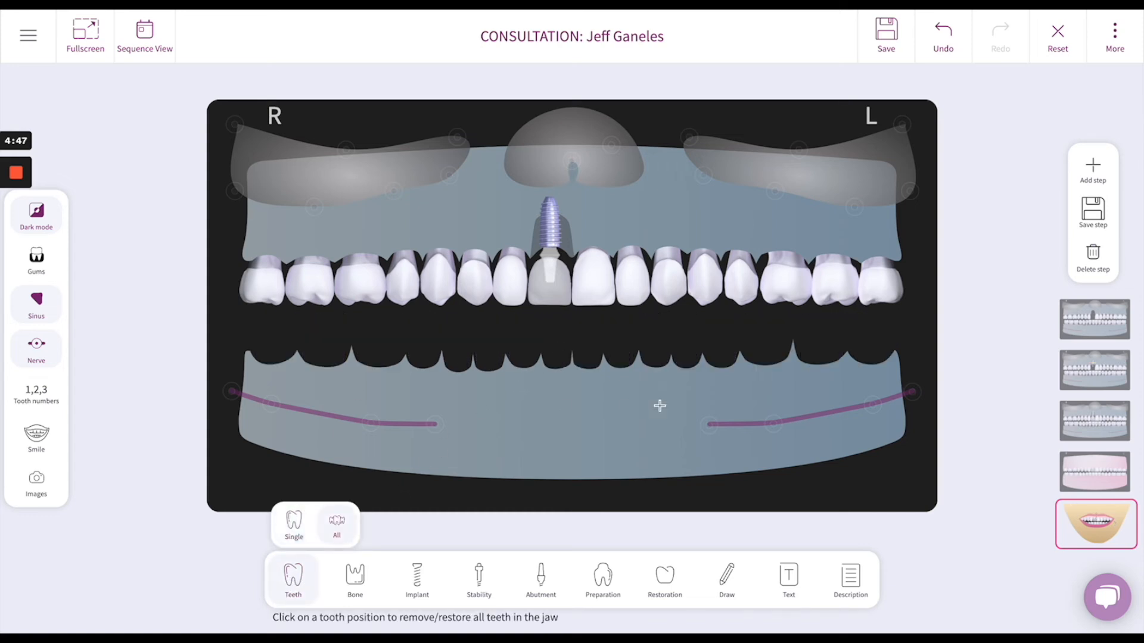
# Step: Apply local bone loss at tooth position 27 and overall bone loss across the lower jaw
pyautogui.click(357, 583)
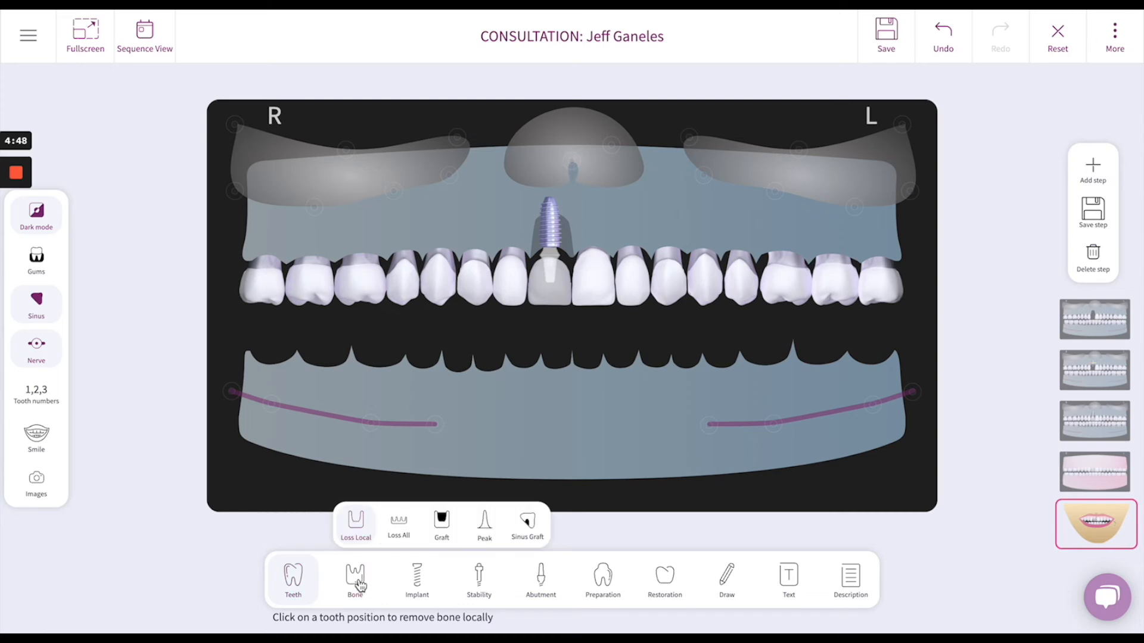
pyautogui.click(494, 367)
pyautogui.click(410, 525)
pyautogui.click(568, 385)
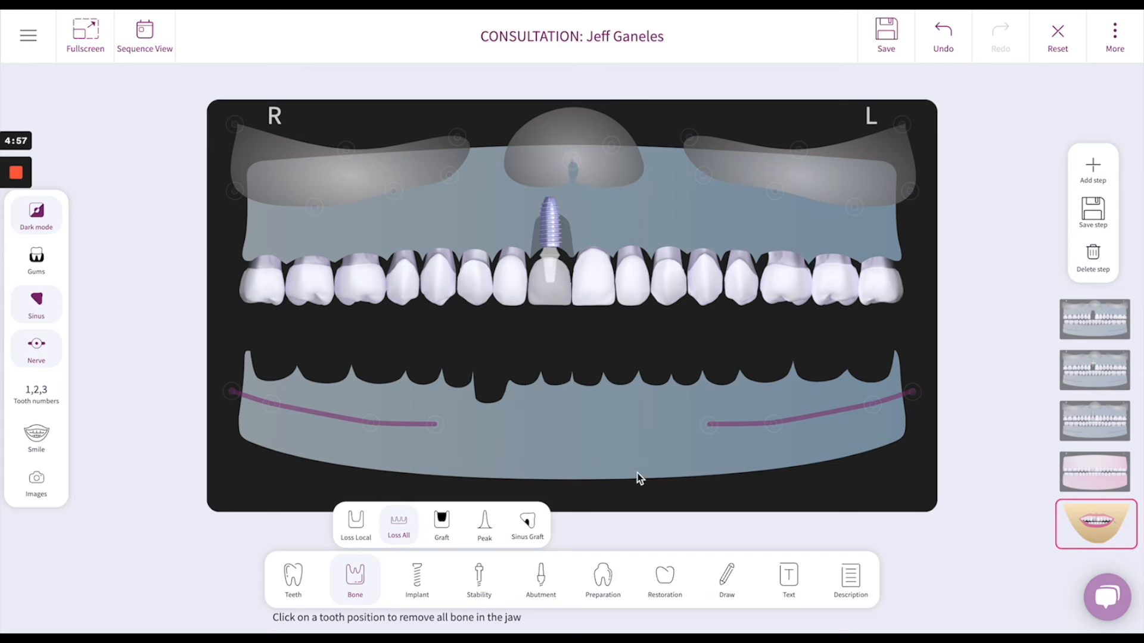
# Step: Place a Type 1 implant at tooth position 27 and a Type 2 implant at position 25 in the lower jaw
pyautogui.click(423, 581)
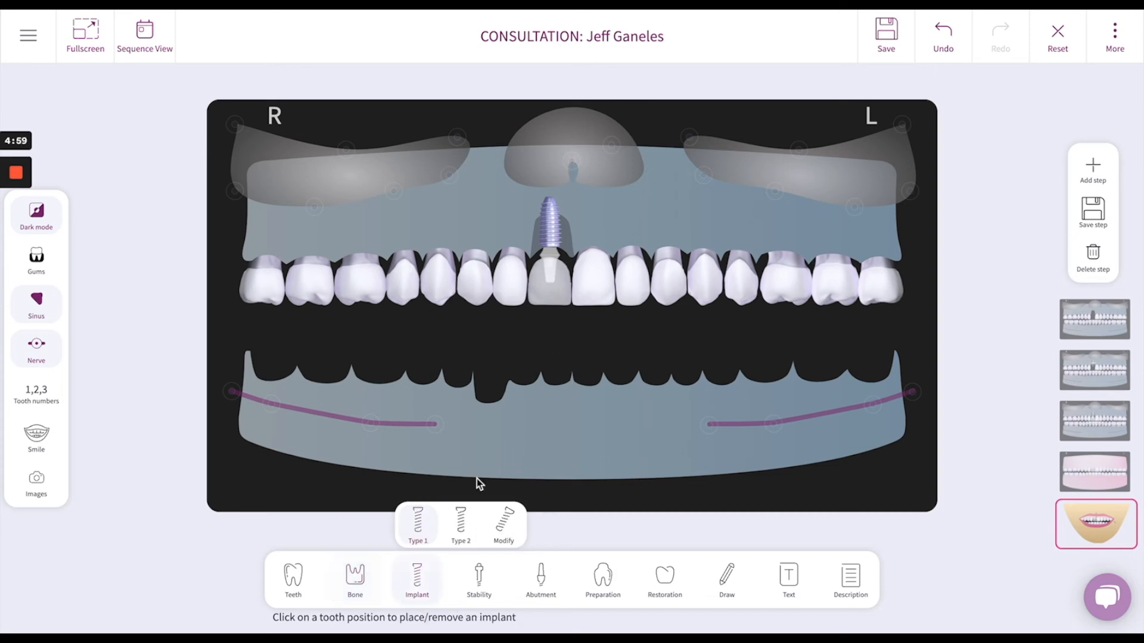
pyautogui.click(492, 396)
pyautogui.click(471, 530)
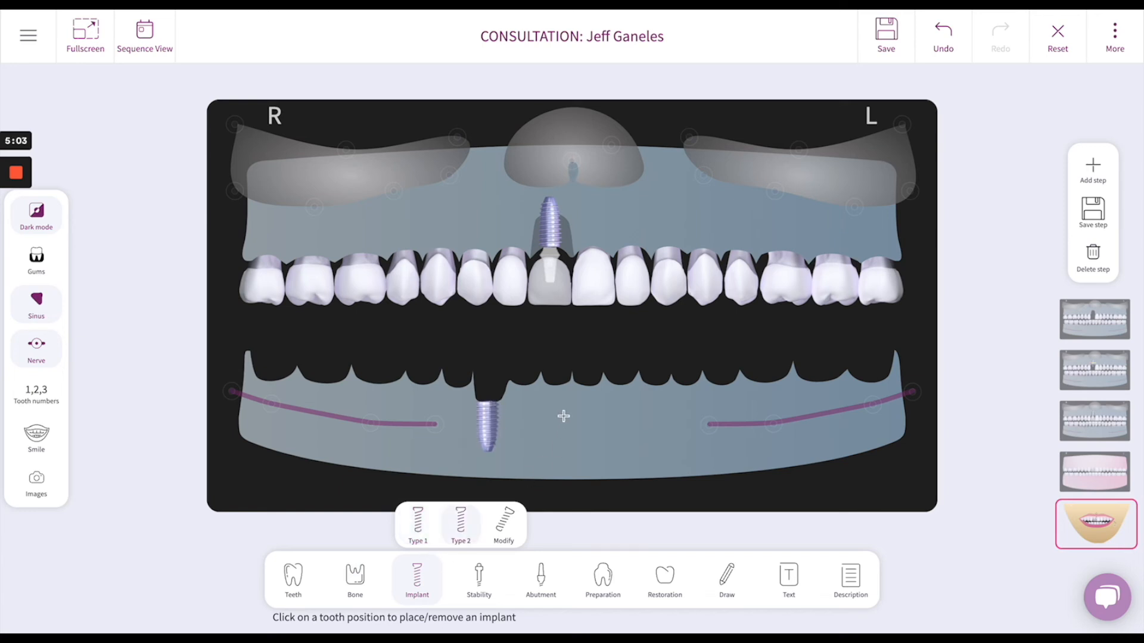
pyautogui.click(565, 394)
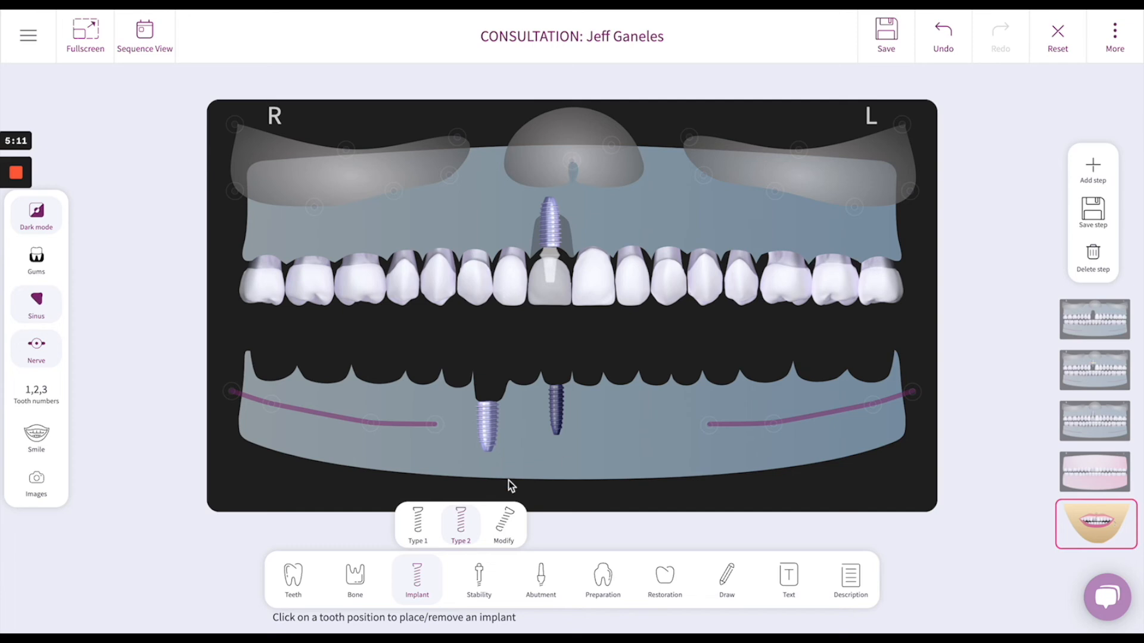
# Step: Modify the lower-jaw implant at position 27 so its tip tilts slightly outward, toward the patient's right side
pyautogui.click(503, 522)
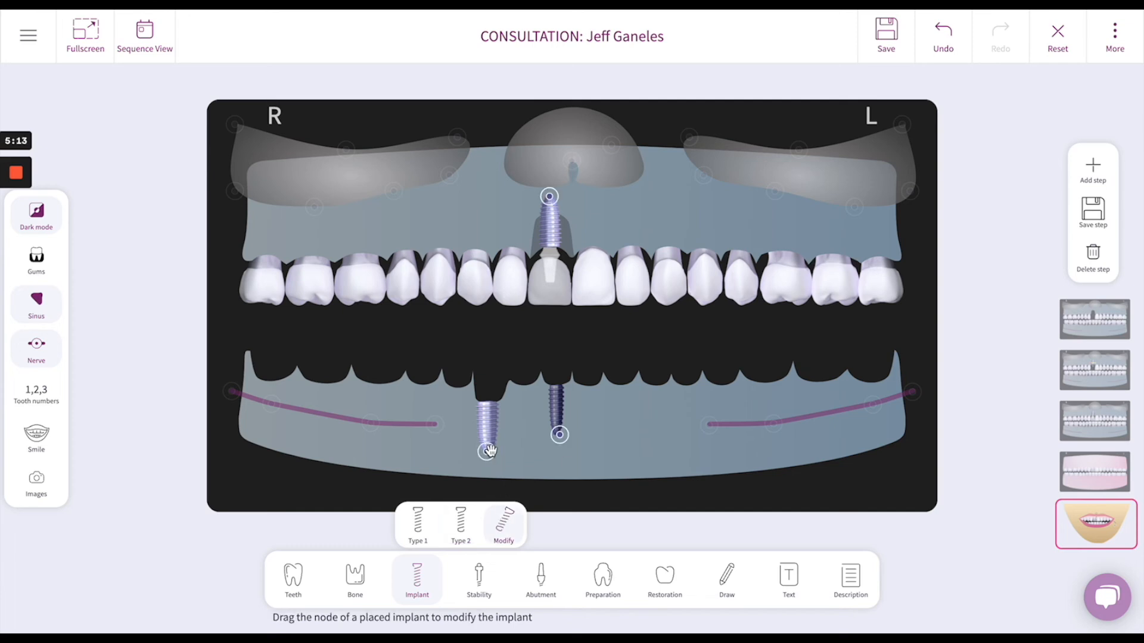
pyautogui.moveTo(487, 451)
pyautogui.mouseDown()
pyautogui.moveTo(520, 444)
pyautogui.moveTo(449, 439)
pyautogui.moveTo(480, 449)
pyautogui.mouseUp()
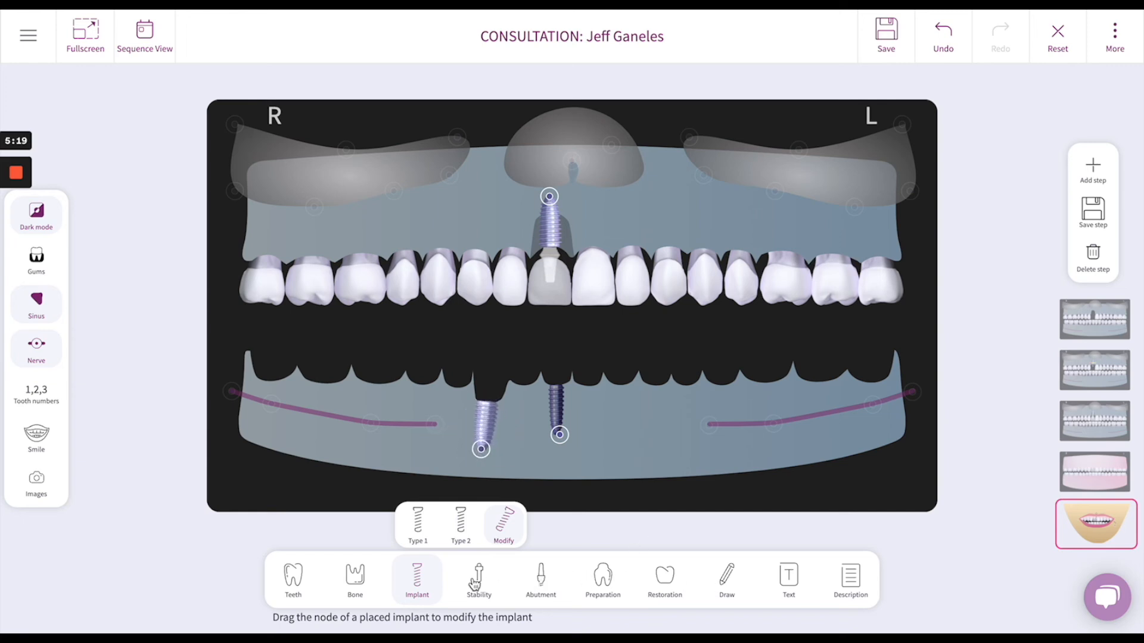
# Step: Add a fixed abutment to the lower implant at position 25 and an overdenture abutment to the implant at position 27
pyautogui.click(541, 578)
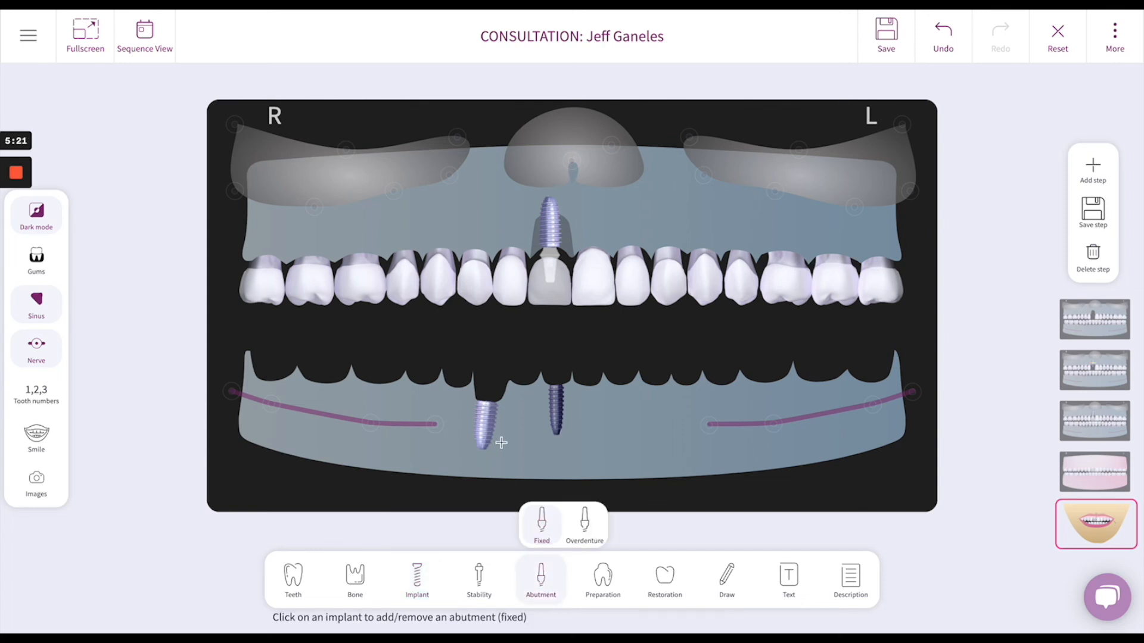
pyautogui.click(565, 378)
pyautogui.click(584, 522)
pyautogui.click(484, 381)
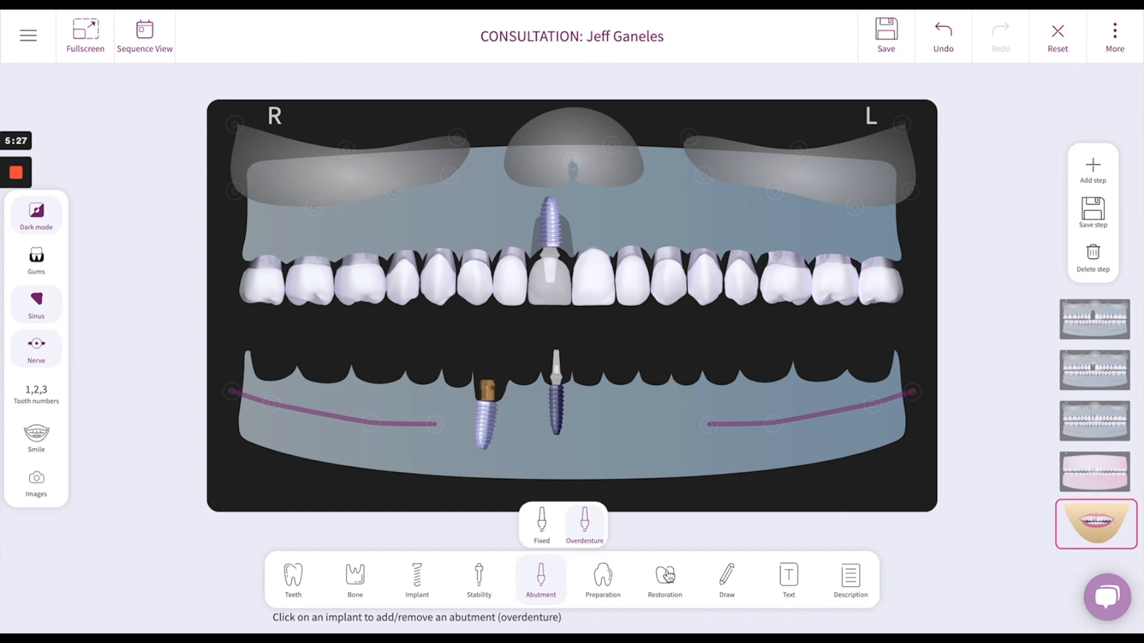
# Step: Place a crown on the lower implant at position 25 and a removable restoration across the lower jaw
pyautogui.click(666, 575)
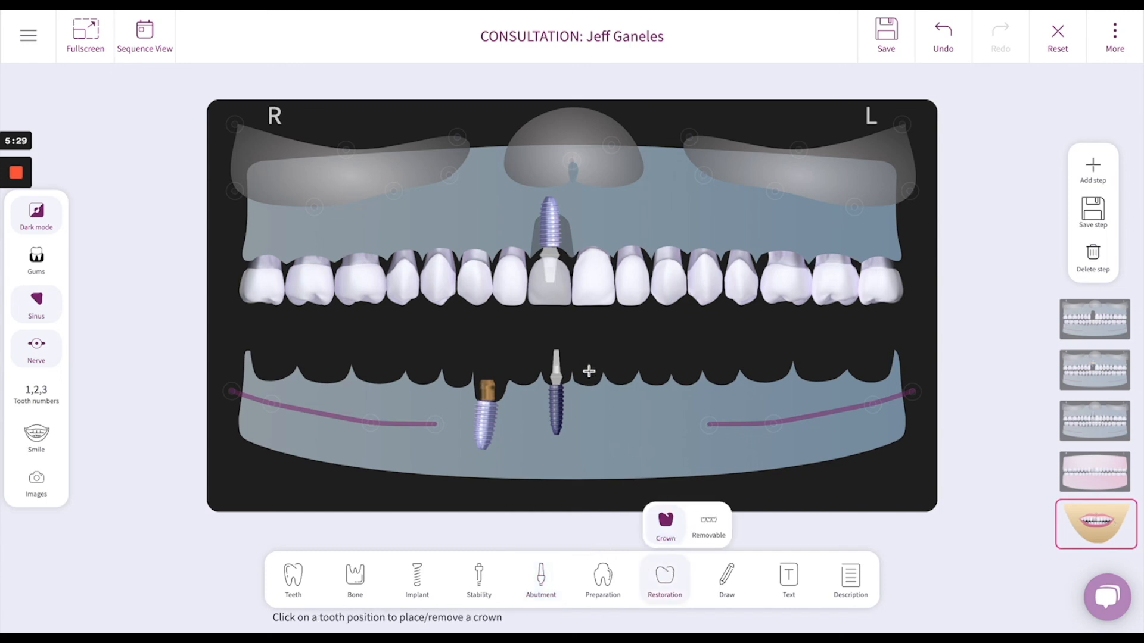
pyautogui.click(553, 369)
pyautogui.click(711, 519)
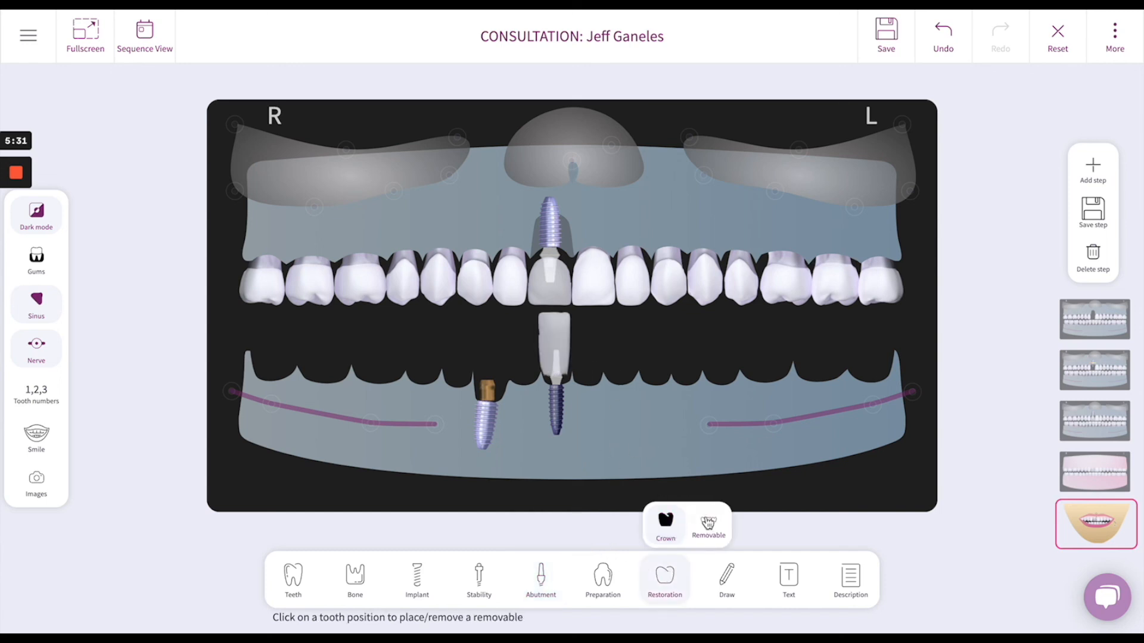
pyautogui.click(634, 370)
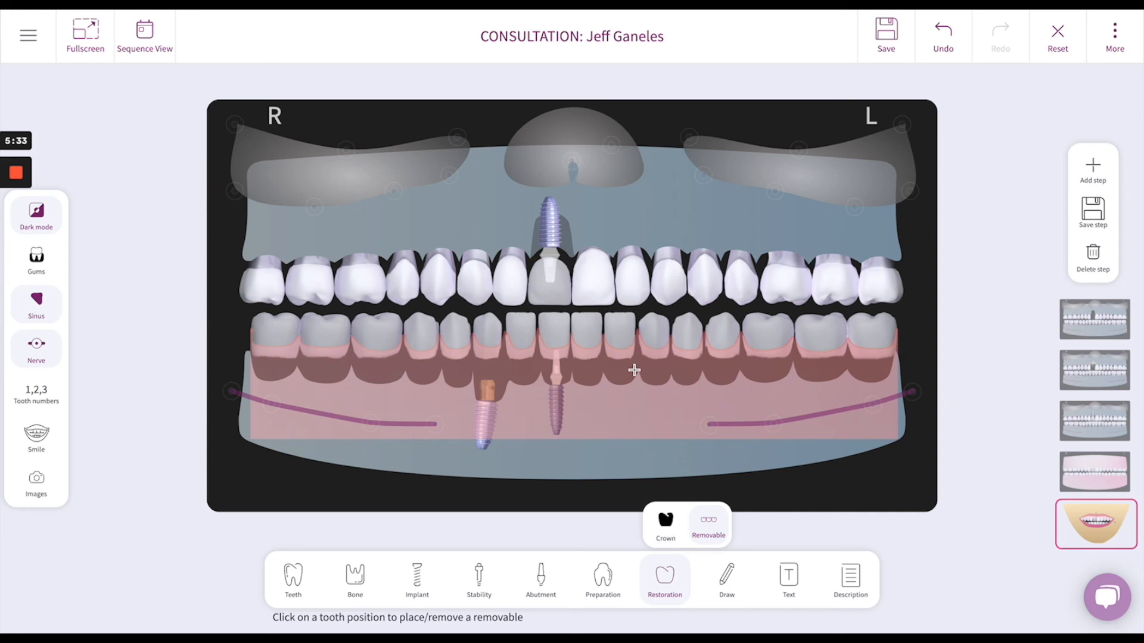